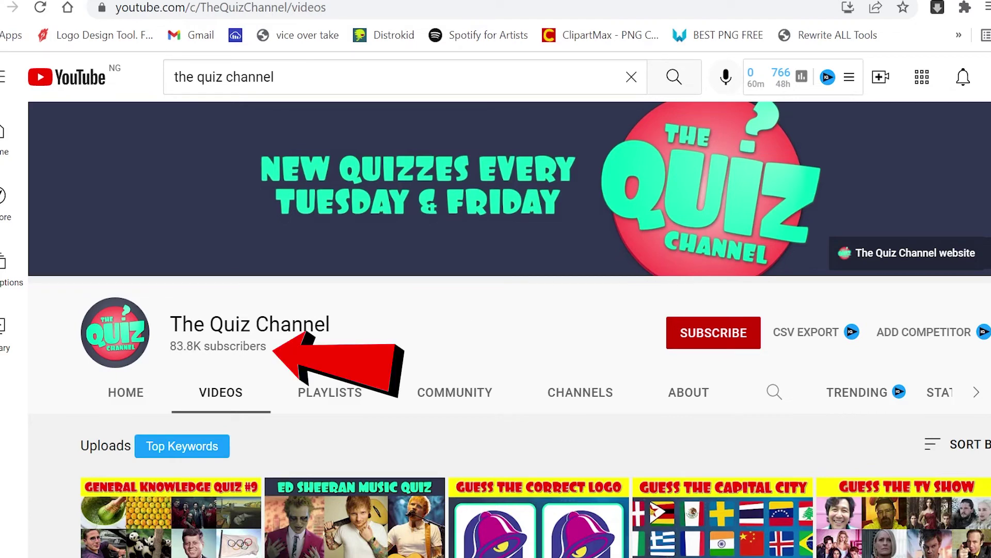
Scroll down through The Quiz Channel's grid of quiz uploads.
scroll(510, 329, "down", 10)
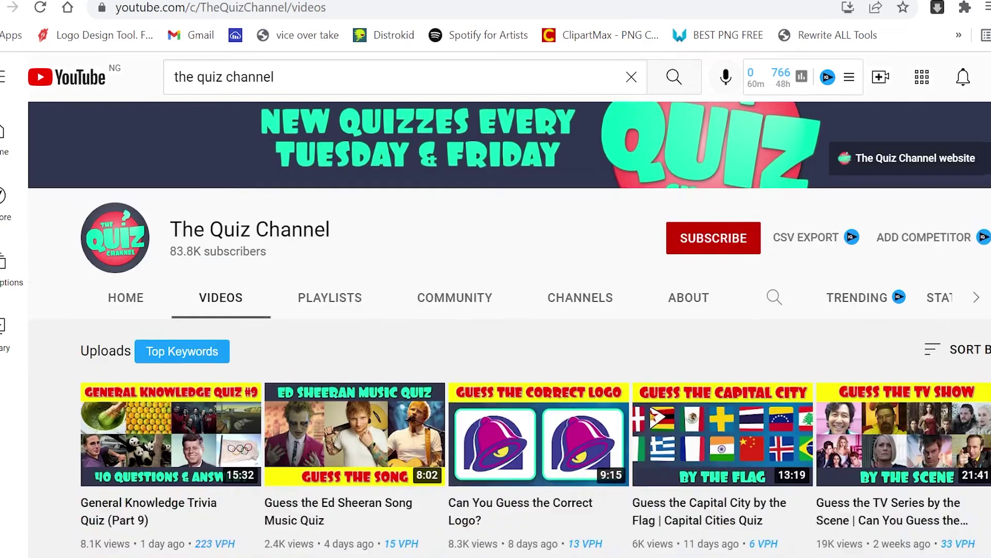
scroll(510, 329, "down", 20)
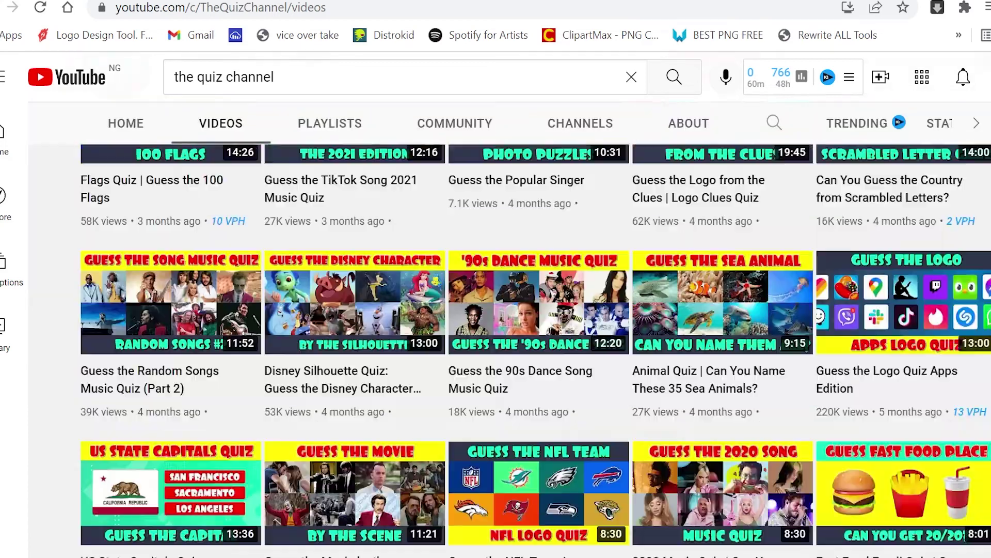
scroll(510, 329, "down", 15)
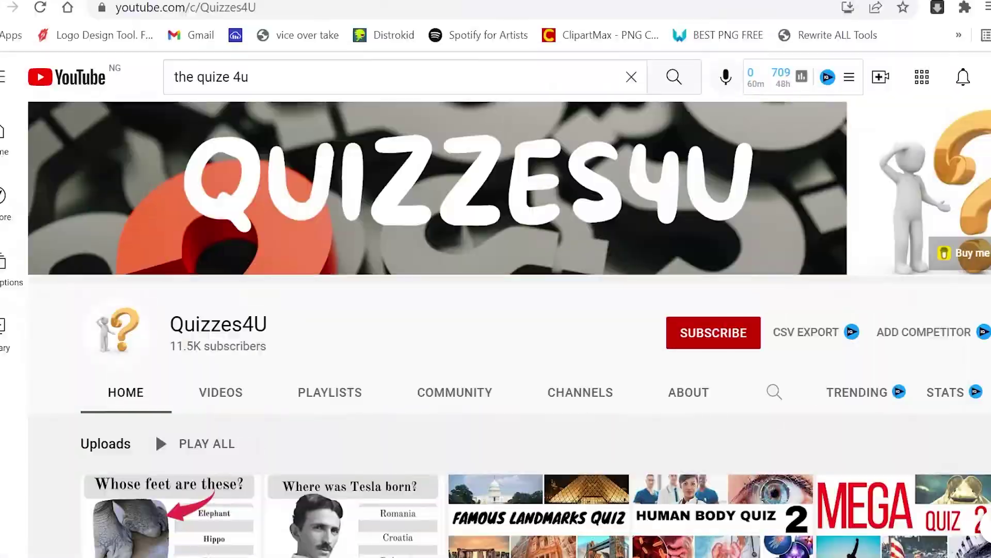
Open the Quizzes4U VIDEOS tab and scroll through its quiz uploads.
scroll(495, 331, "down", 5)
scroll(496, 330, "up", 1)
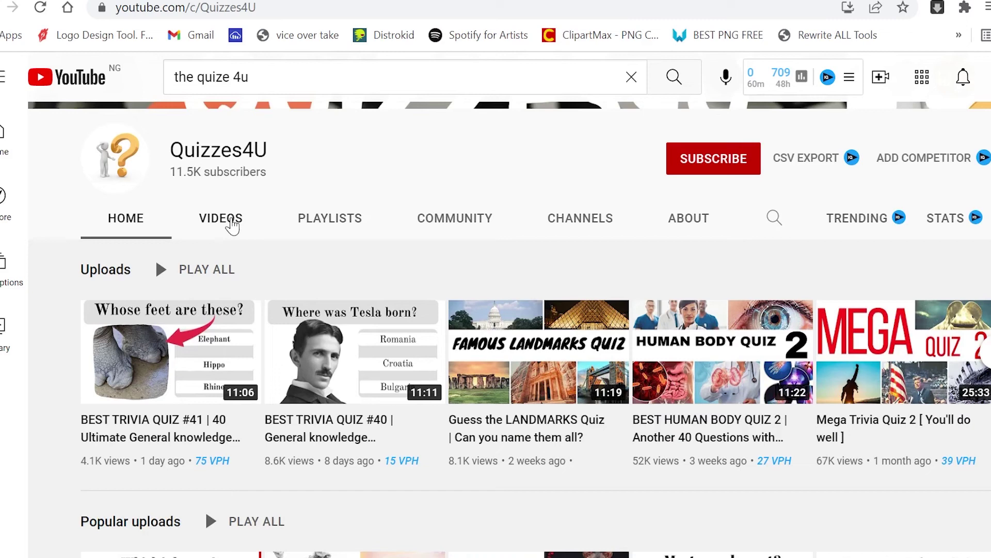
left_click(231, 222)
scroll(231, 223, "down", 5)
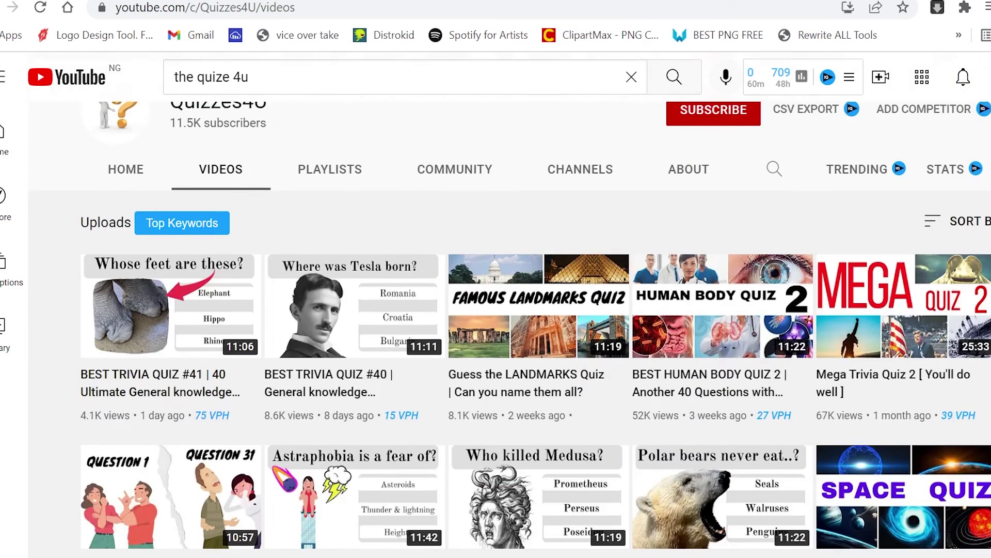
scroll(536, 350, "down", 10)
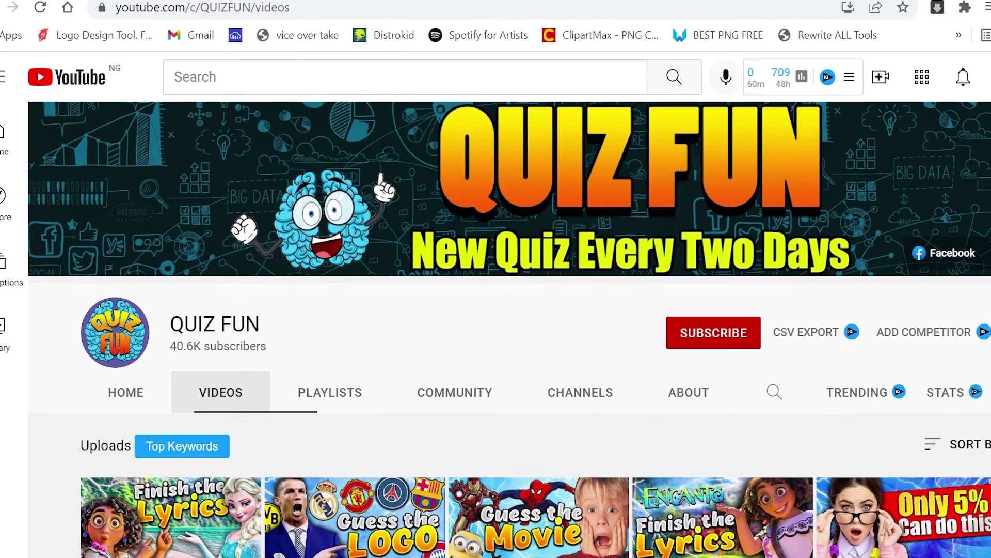
scroll(510, 330, "down", 4)
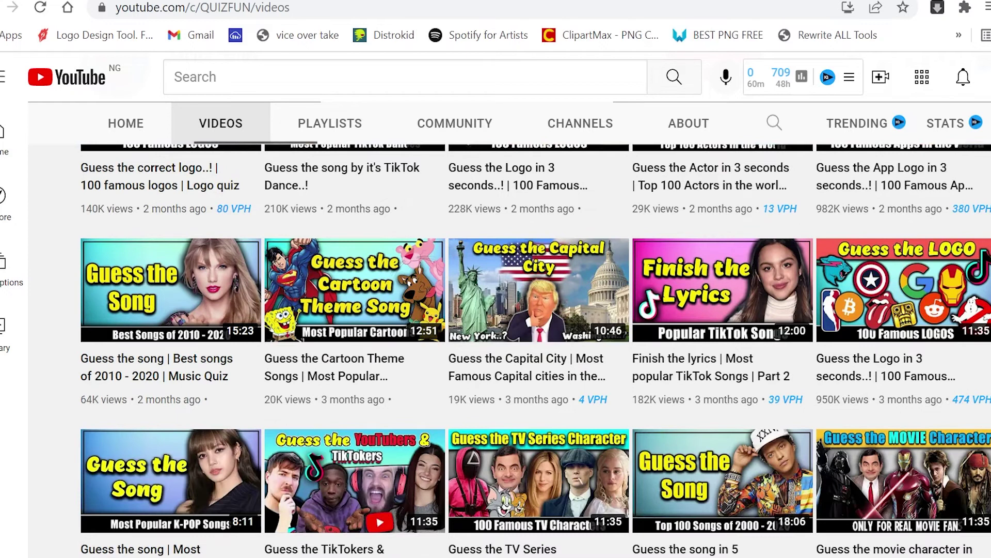
scroll(510, 330, "down", 4)
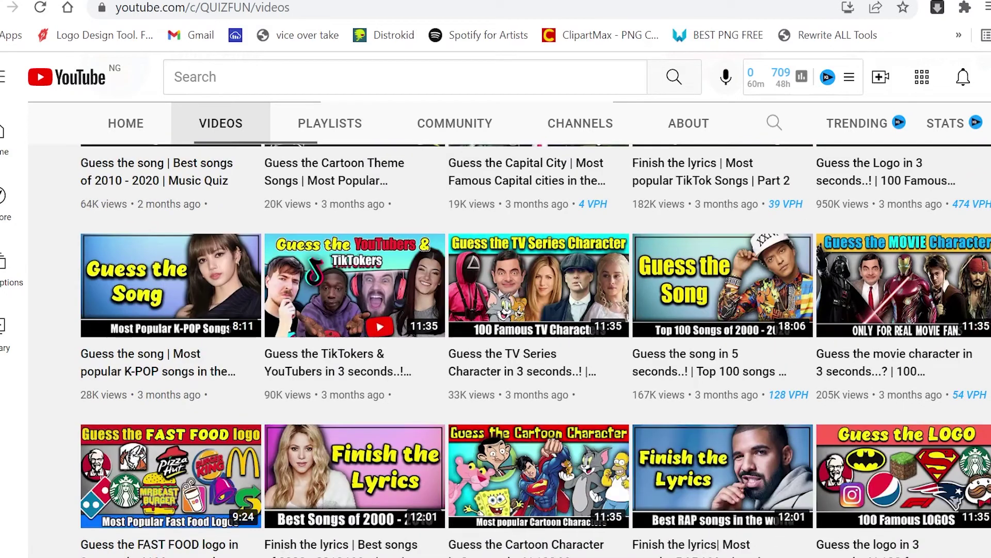
scroll(510, 330, "up", 2)
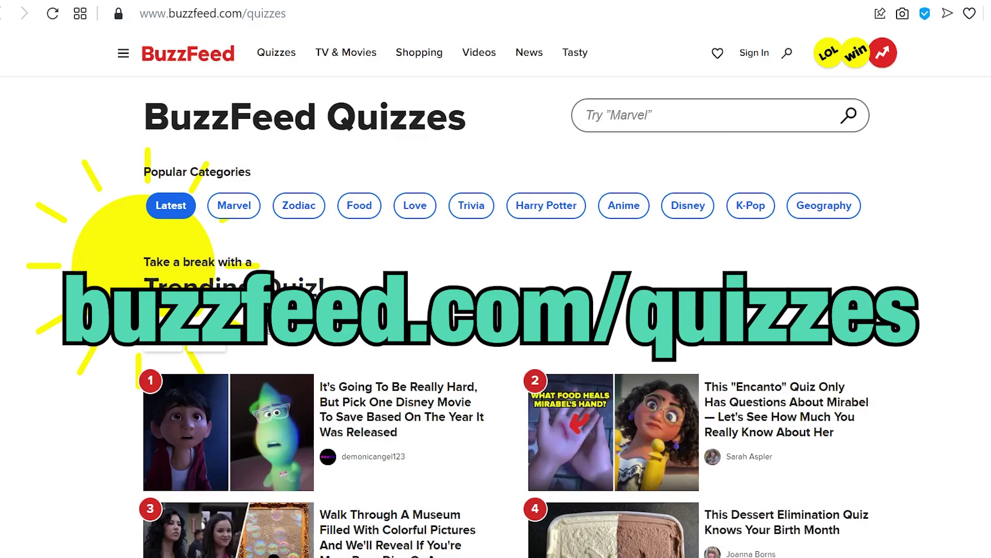
Scroll down and back up through BuzzFeed's Trending and Latest quiz lists.
scroll(495, 314, "down", 15)
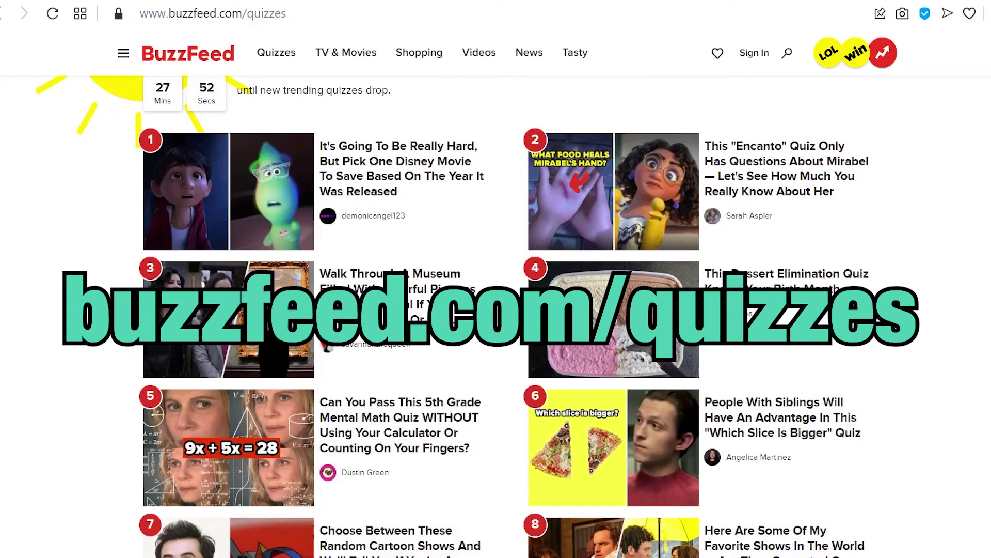
scroll(496, 315, "down", 15)
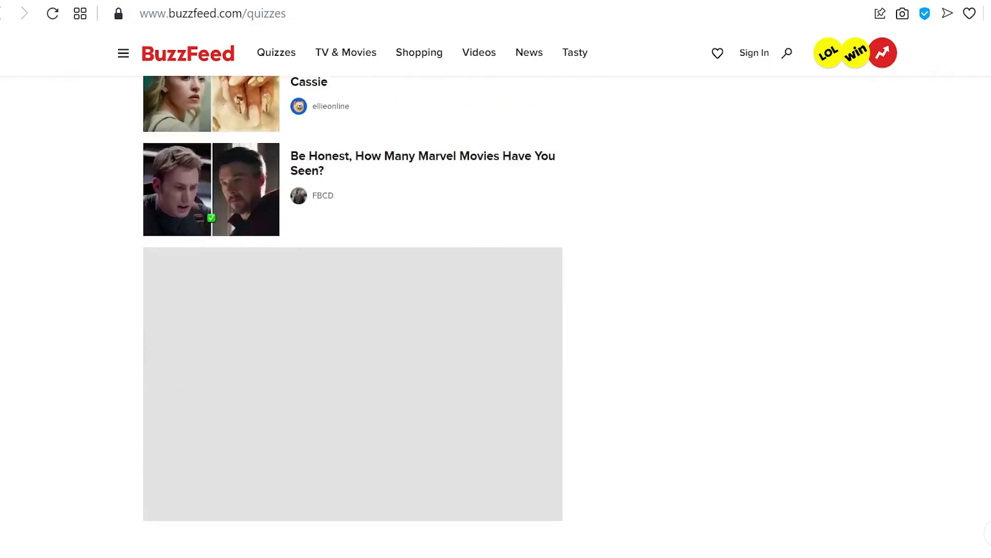
scroll(495, 315, "up", 3)
scroll(496, 315, "up", 6)
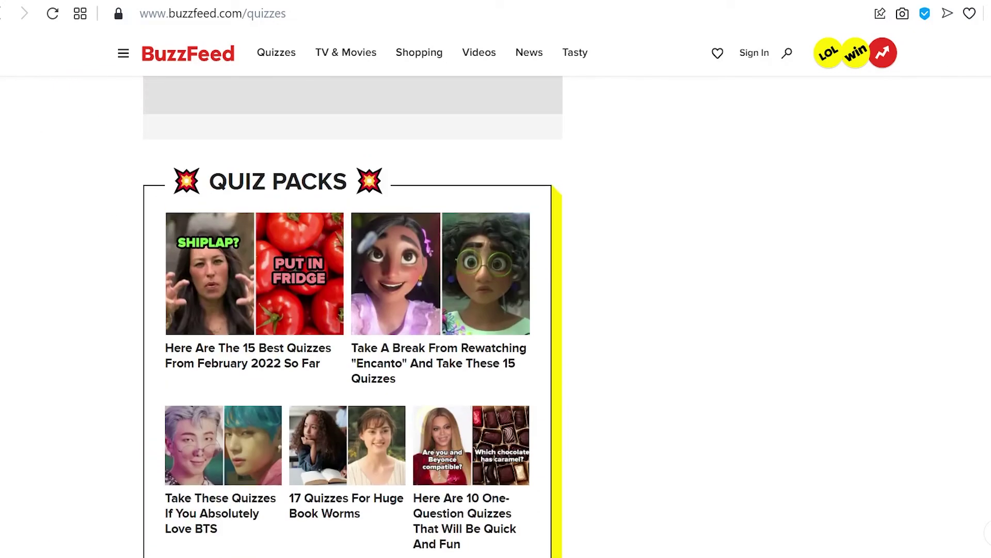
scroll(496, 315, "up", 10)
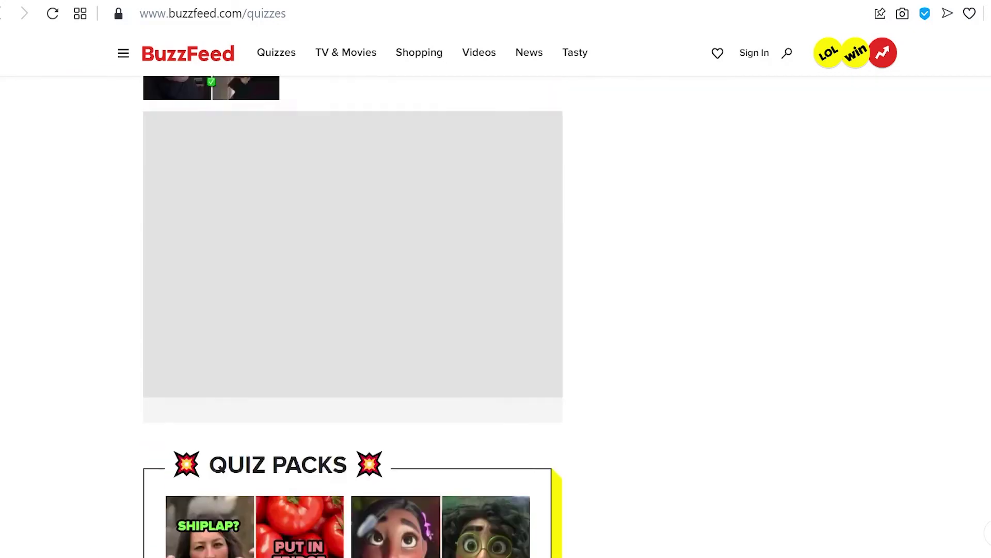
scroll(495, 315, "up", 13)
scroll(495, 315, "down", 2)
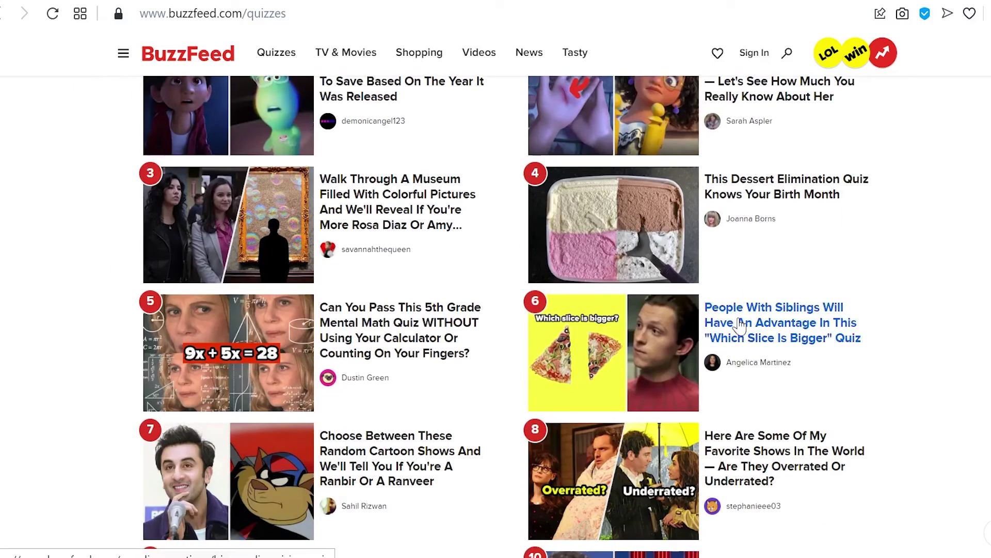
Open trending quiz #6, 'Which Slice Is Bigger', and scroll through its pizza questions.
left_click(783, 330)
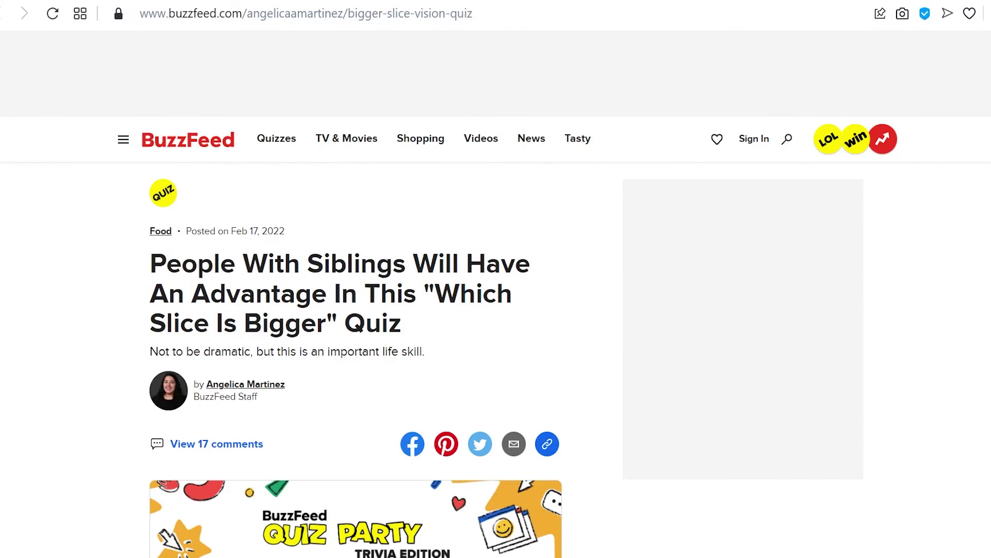
scroll(356, 309, "down", 10)
scroll(355, 310, "up", 10)
scroll(356, 309, "down", 15)
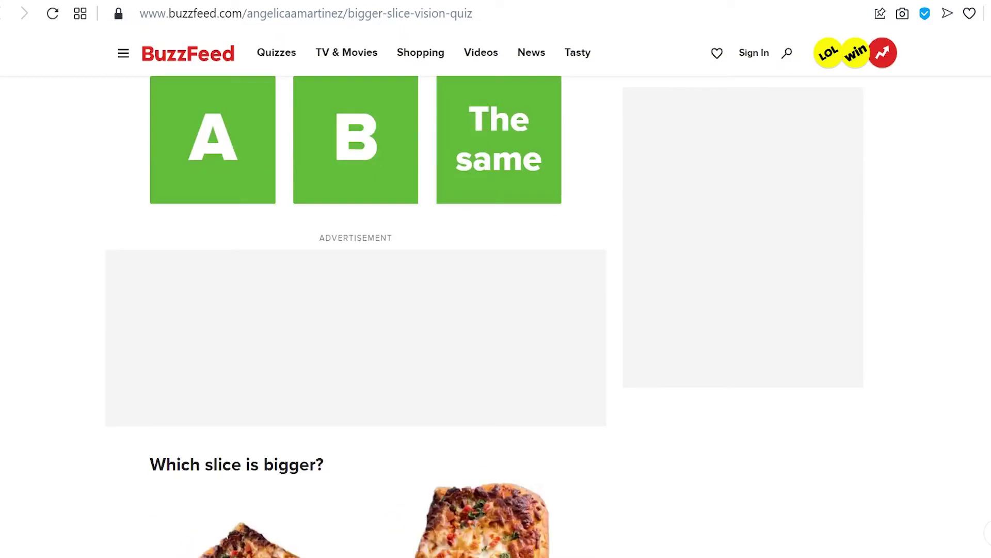
scroll(355, 310, "down", 15)
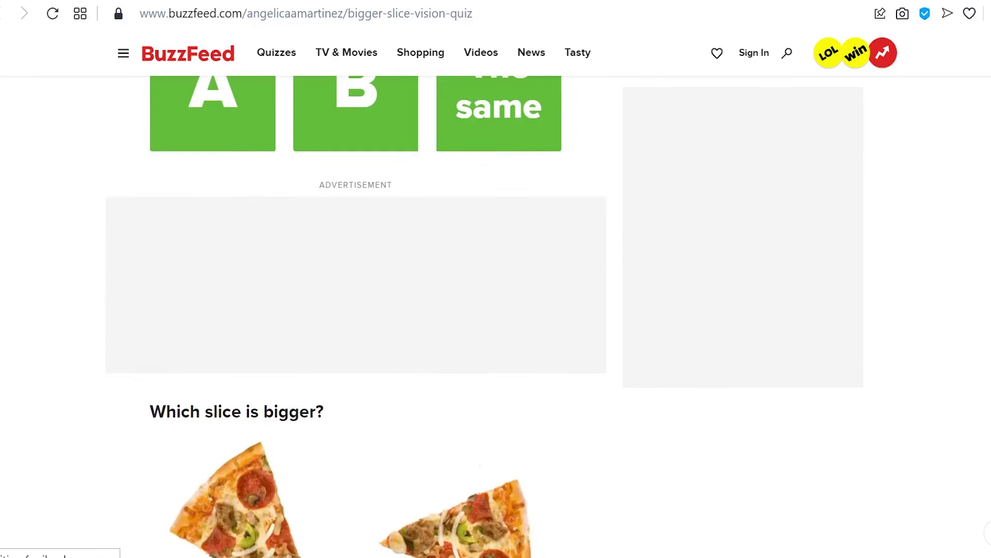
scroll(355, 310, "down", 15)
scroll(355, 309, "up", 15)
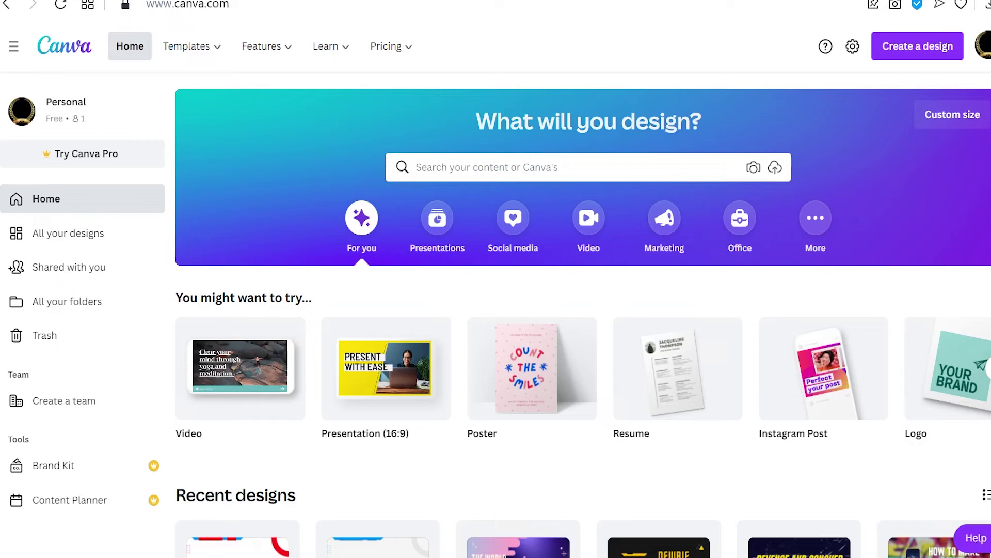
Create a new blank Presentation (16:9) design from Create a design.
left_click(924, 50)
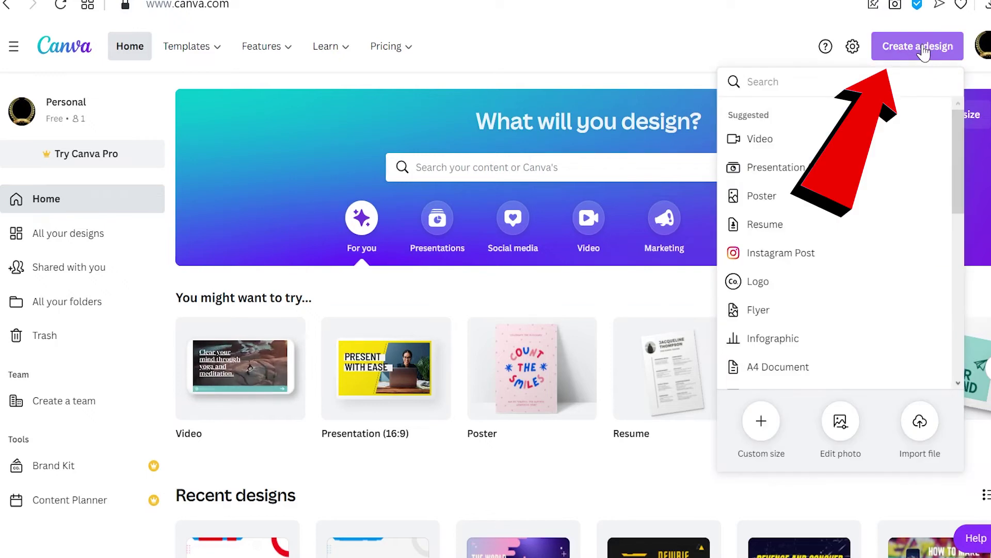
left_click(812, 171)
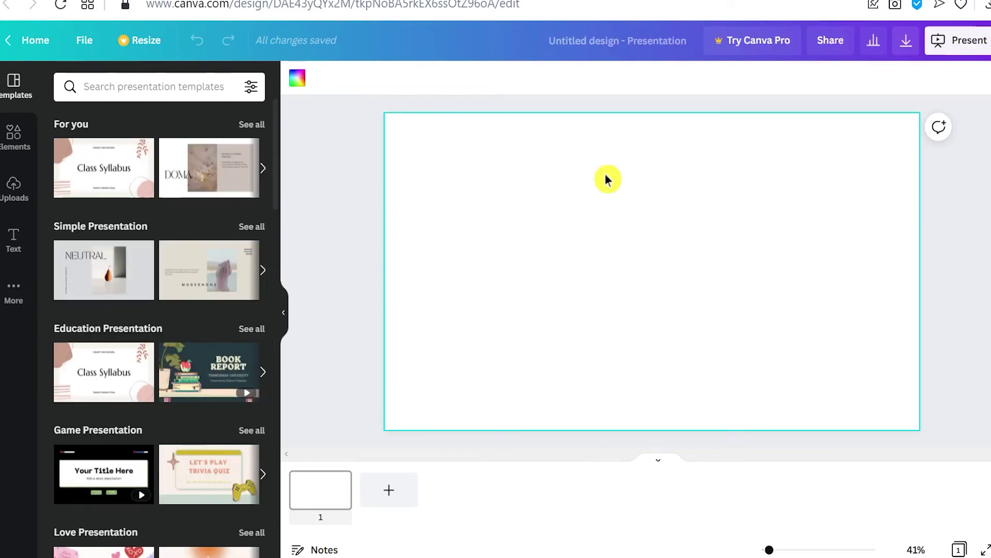
Make the slide background the default light green, then select the BuzzFeed quiz title.
left_click(298, 79)
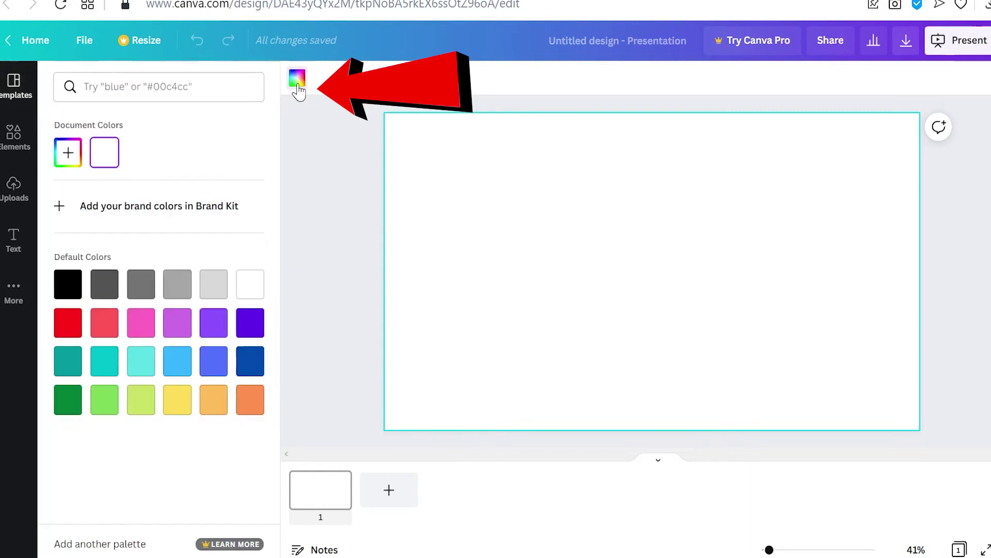
left_click(104, 405)
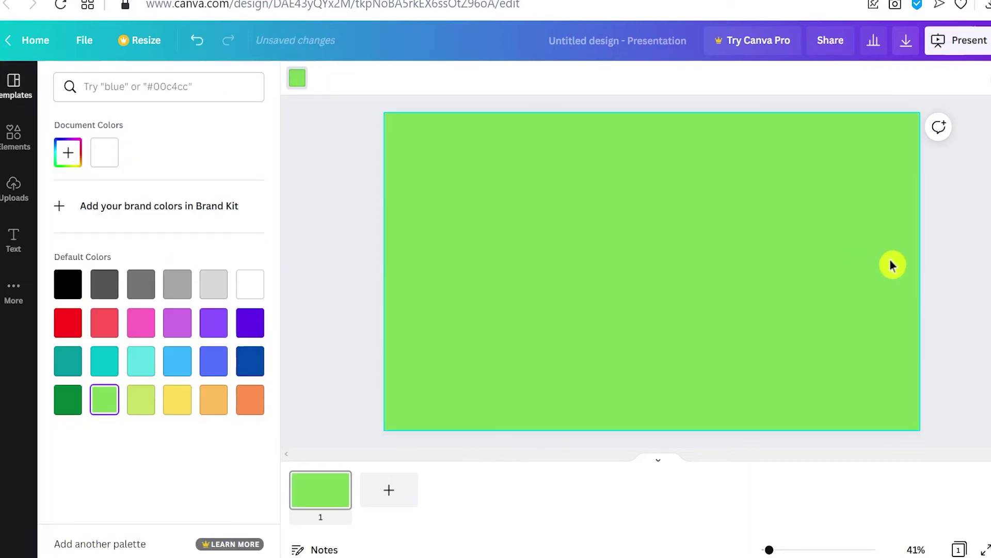
left_click(984, 232)
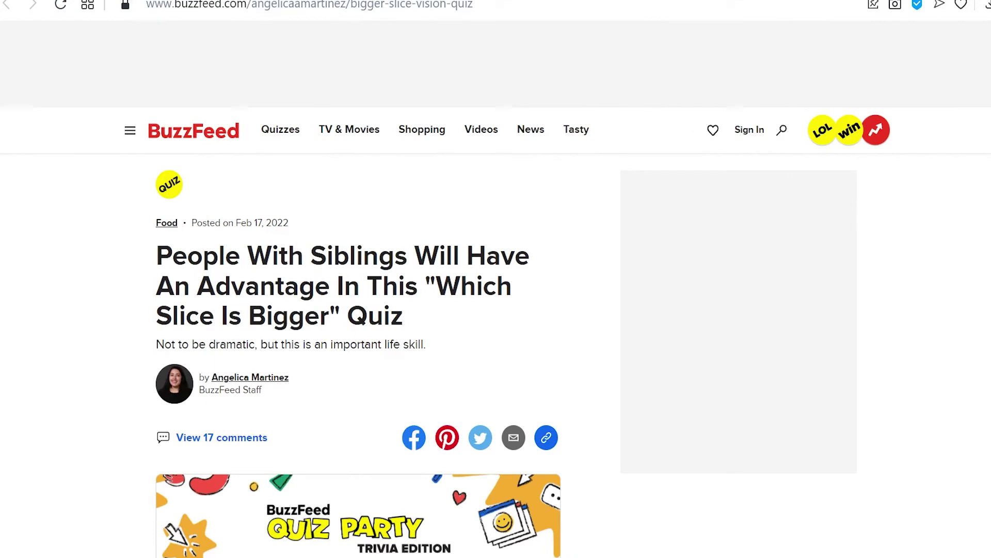
left_click_drag(157, 256, 428, 314)
key("ctrl+c")
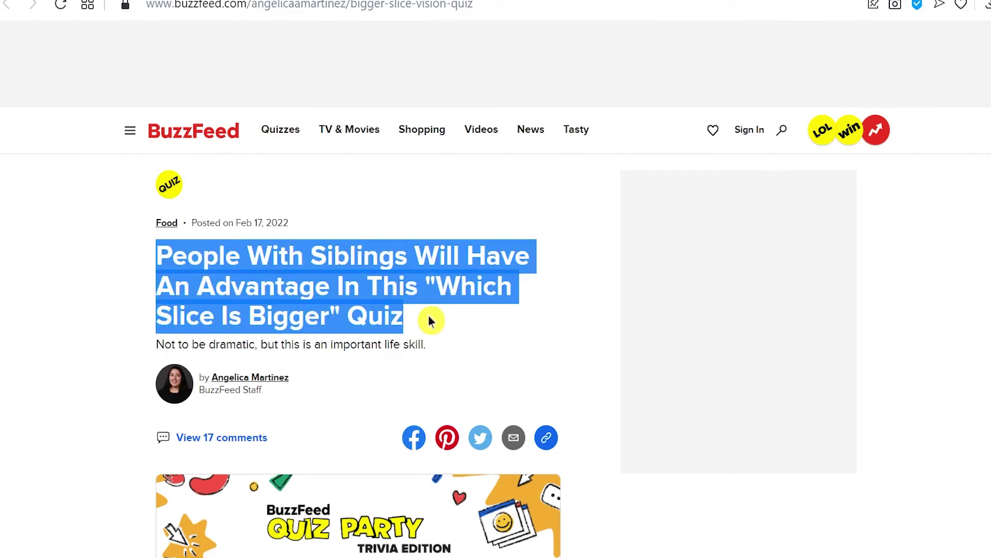
Add a heading, paste the BuzzFeed quiz title into it, resize to 72.2 and centre it.
key("ctrl+Tab")
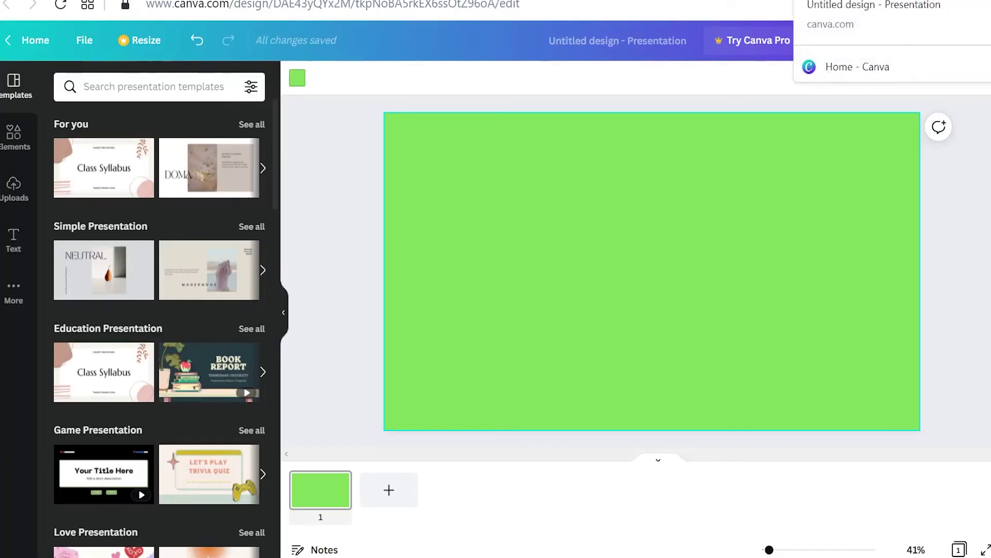
left_click(12, 242)
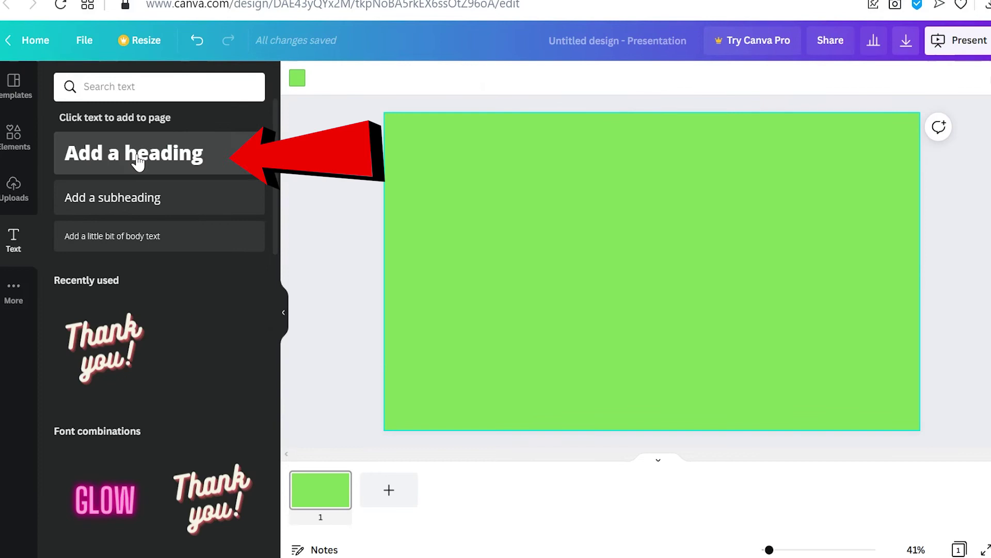
left_click(139, 162)
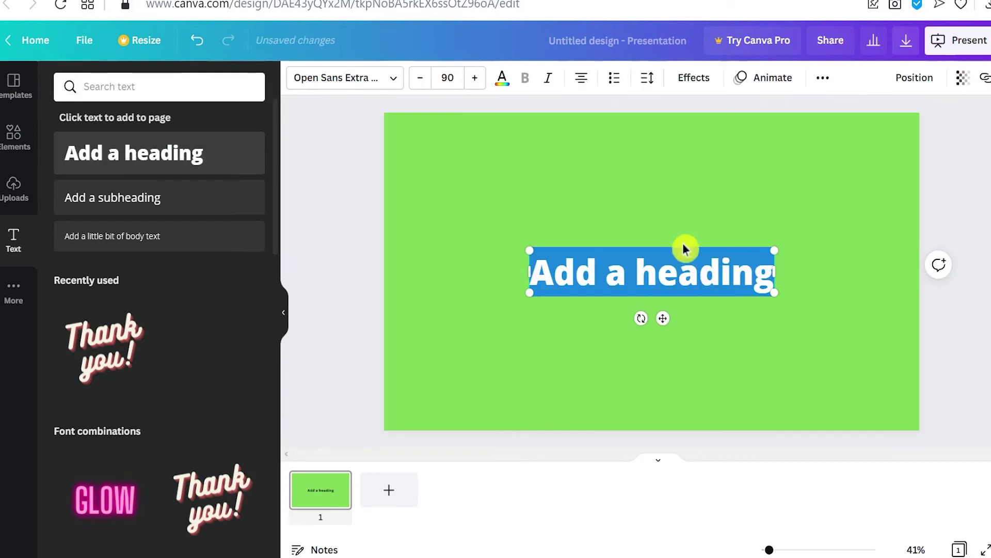
left_click(636, 273)
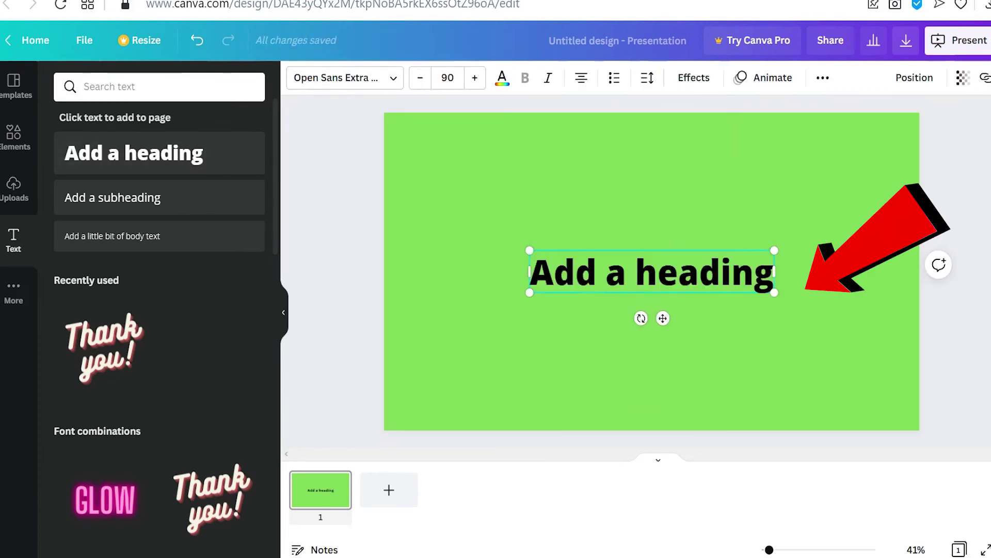
key("ctrl+a")
key("ctrl+v")
left_click_drag(919, 246, 806, 244)
left_click_drag(622, 254, 666, 238)
Make the title text white and narrow and re-centre its text box.
left_click(502, 78)
left_click(250, 284)
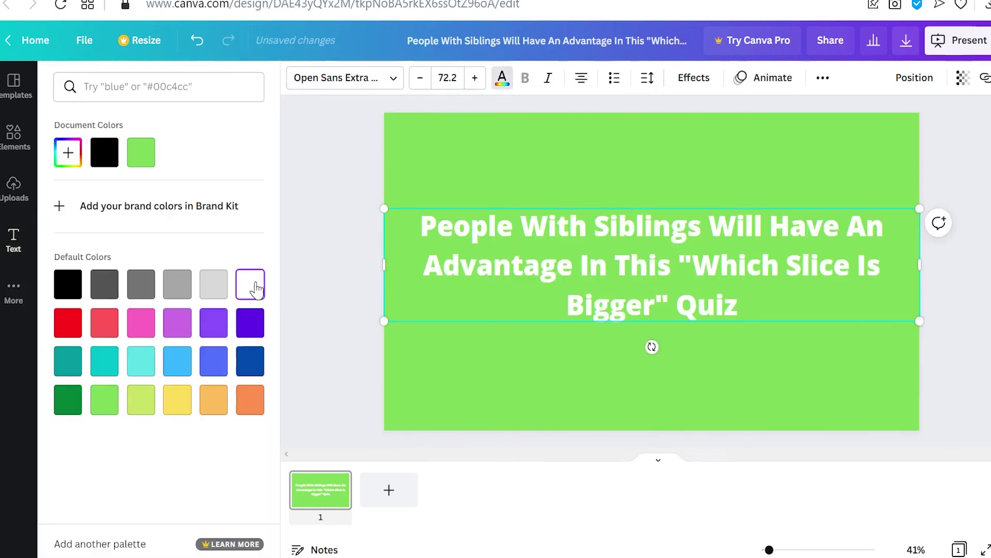
left_click_drag(382, 263, 442, 263)
left_click_drag(889, 248, 840, 250)
left_click(804, 367)
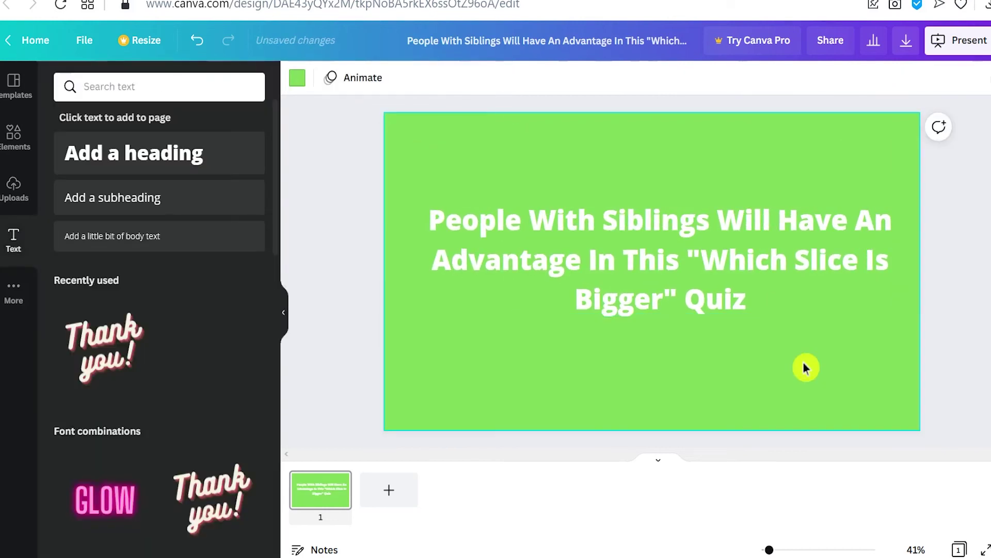
left_click(717, 293)
Apply the Shift animation to the title, then select the first quiz question on BuzzFeed.
left_click(770, 80)
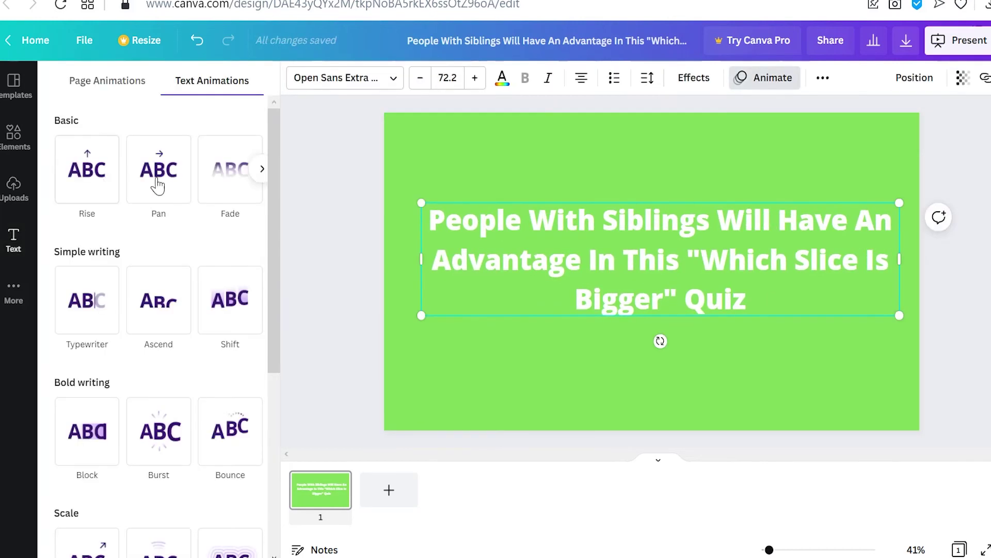
left_click(236, 336)
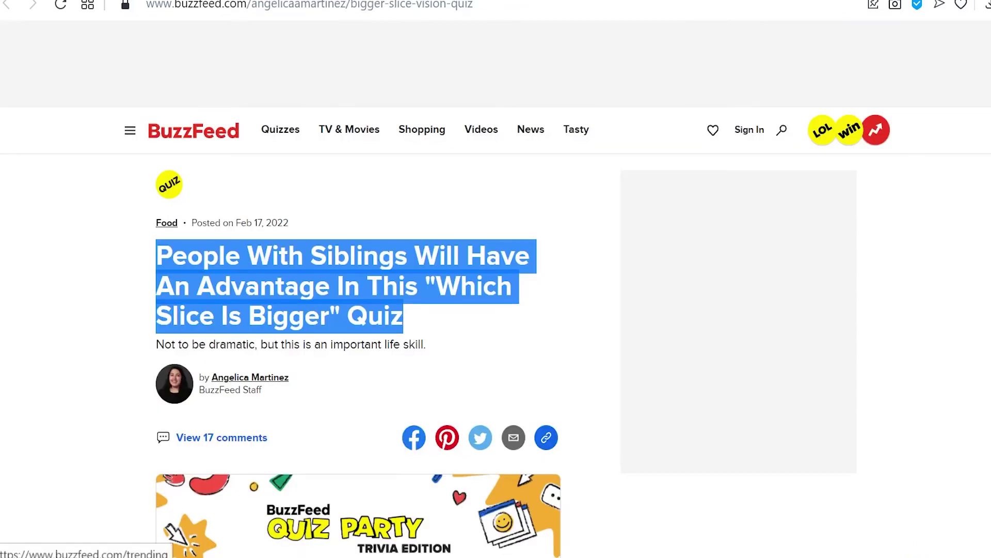
left_click(682, 284)
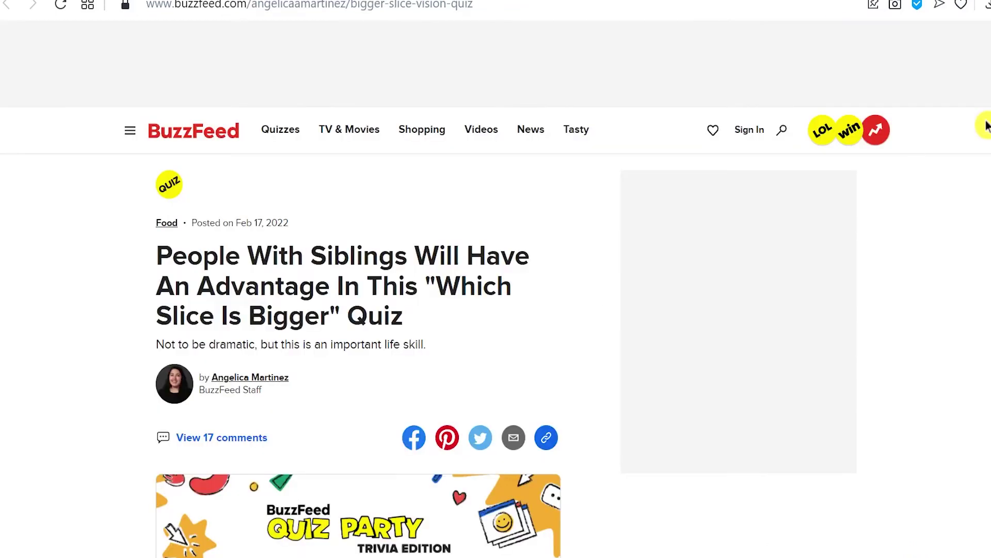
scroll(681, 283, "down", 5)
scroll(496, 310, "down", 1)
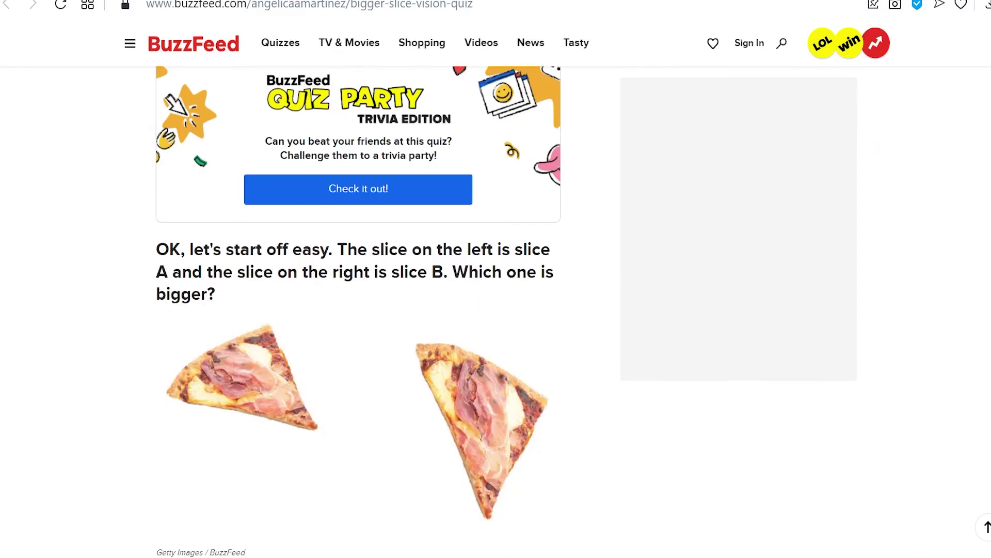
left_click_drag(155, 248, 295, 298)
key("ctrl+c")
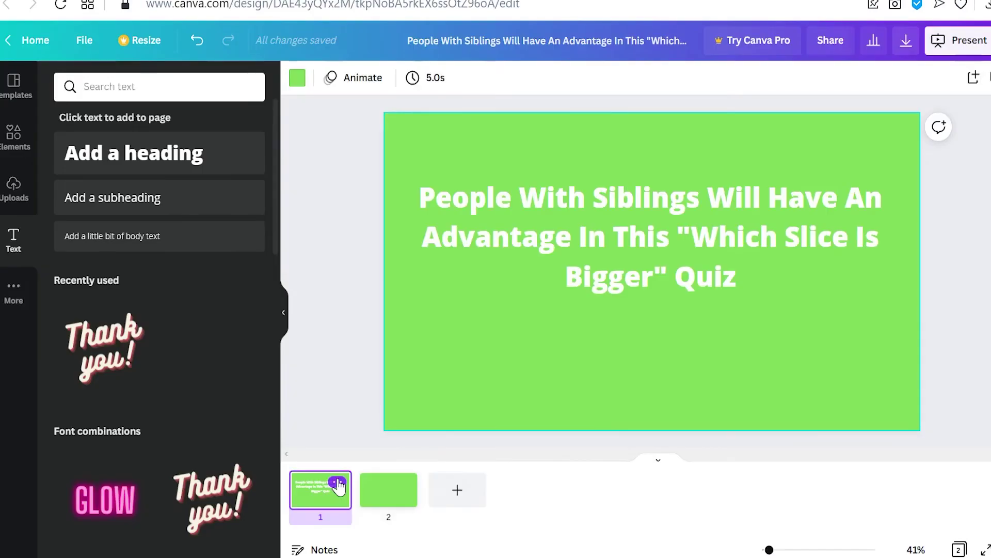
Duplicate page 1 to create a second slide.
left_click(338, 484)
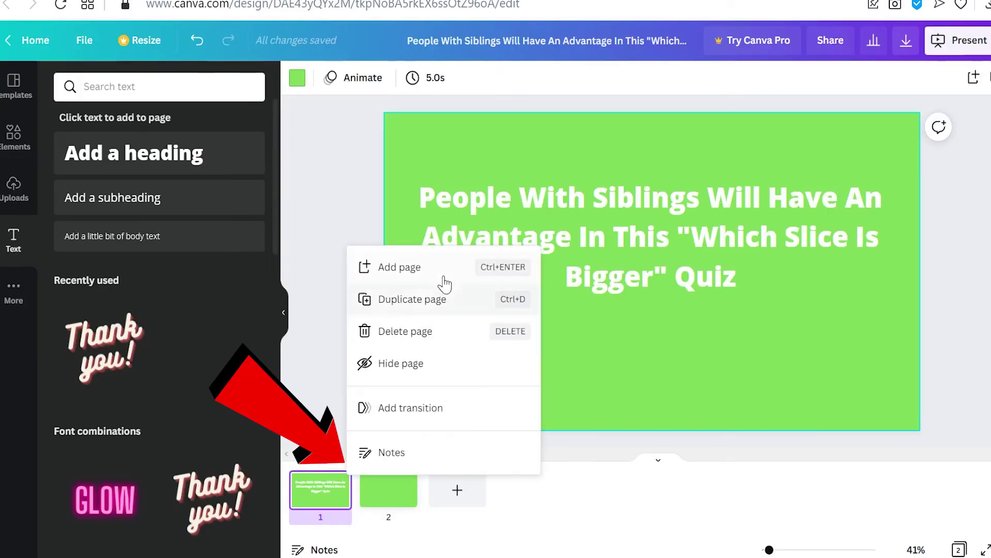
left_click(416, 297)
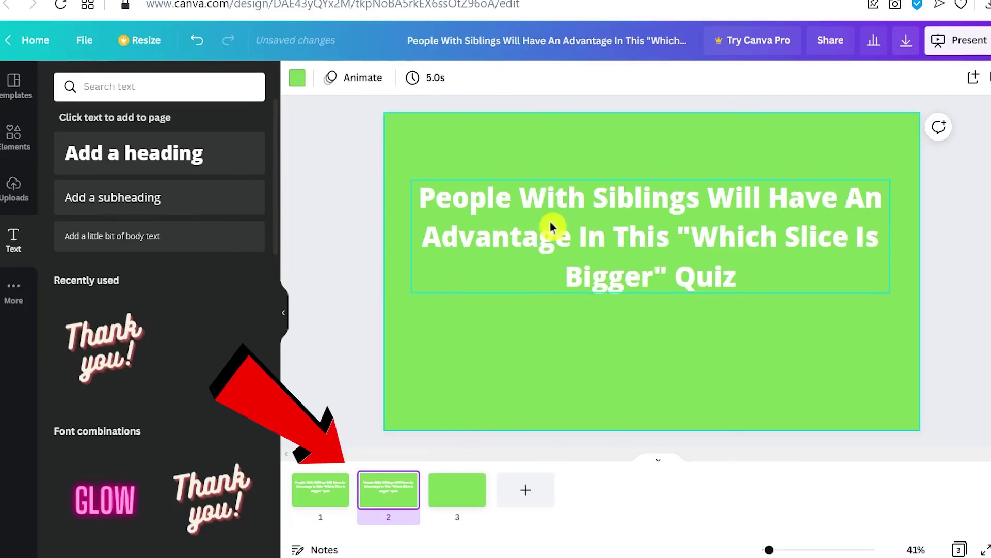
left_click(593, 209)
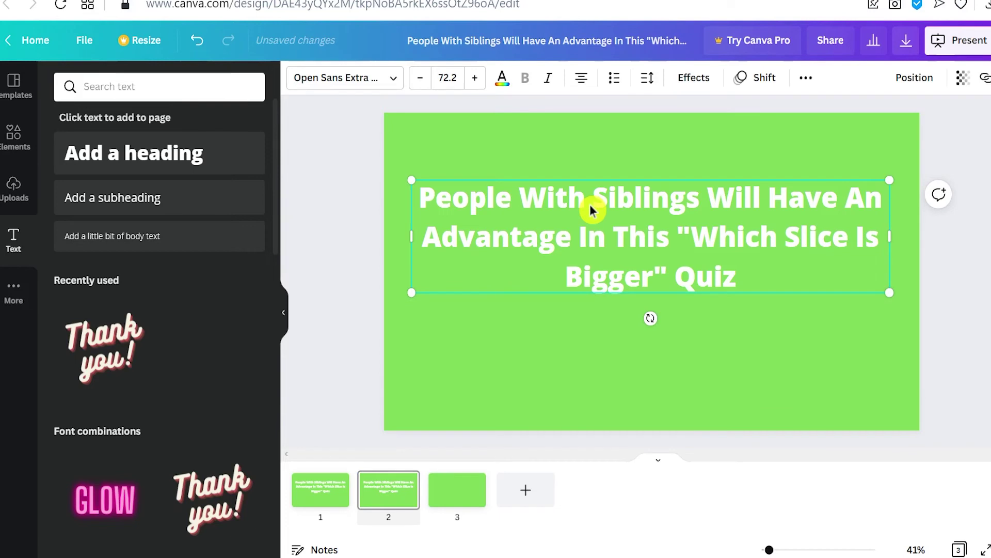
Replace page 2's heading with the pasted question, narrowed to five lines and moved up-left.
left_click(645, 241)
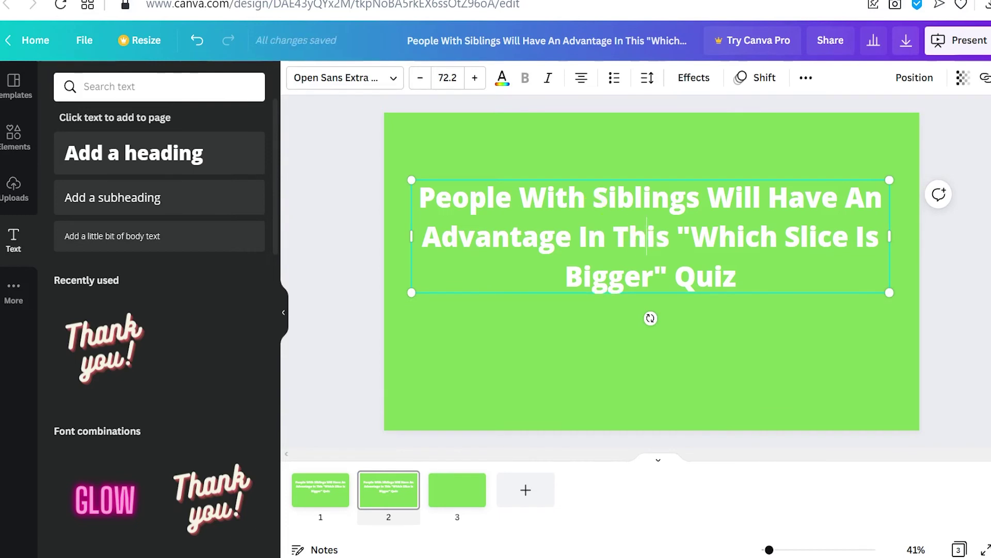
key("ctrl+a")
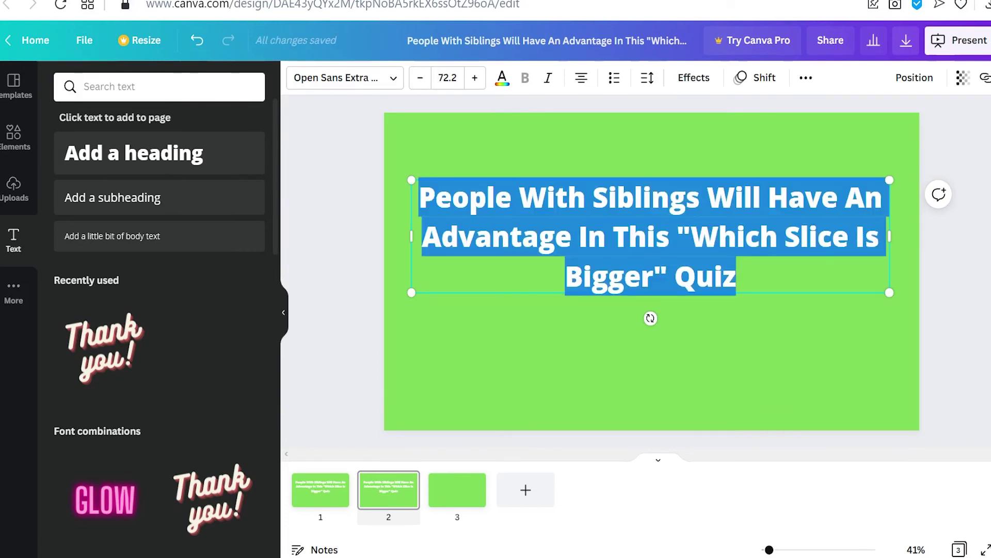
key("ctrl+v")
key("BackSpace")
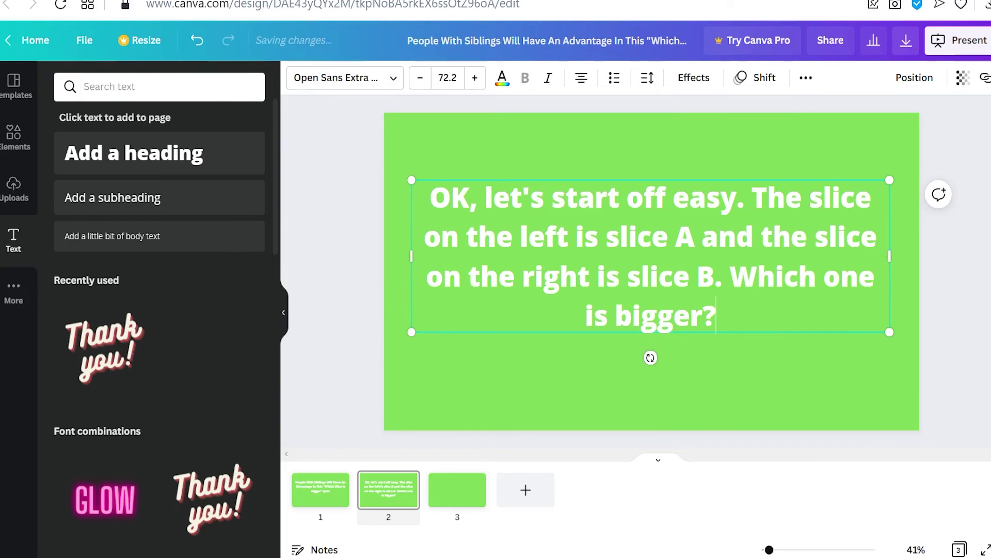
left_click_drag(889, 256, 733, 258)
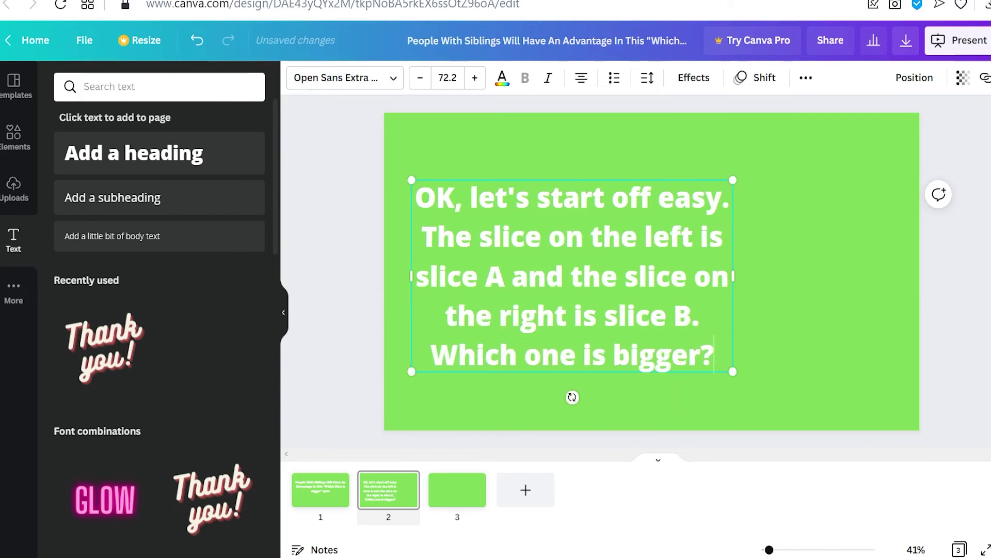
left_click(893, 267)
left_click(605, 292)
mouse_move(596, 301)
left_mouse_down()
mouse_move(583, 274)
mouse_move(589, 287)
left_mouse_up()
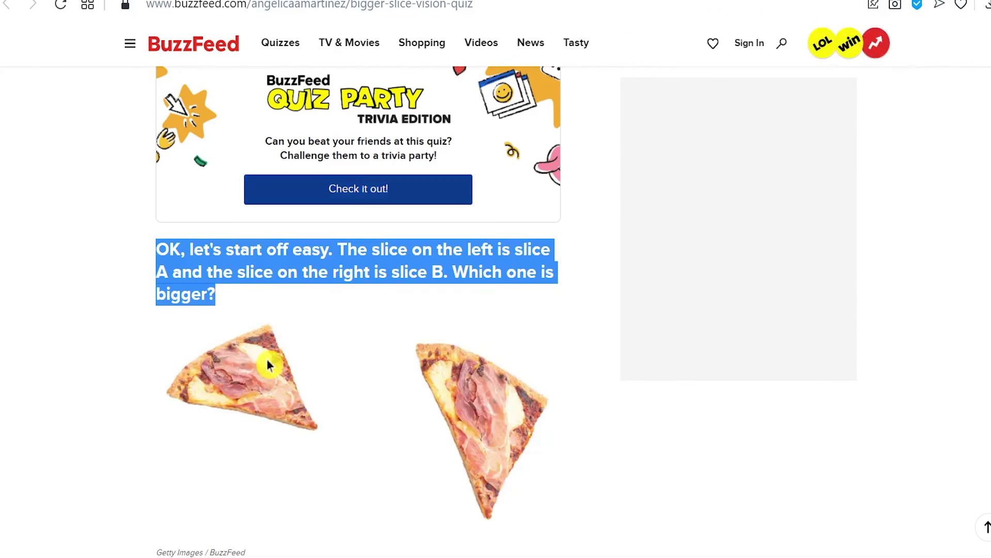
Save the two pizza slices image from the quiz question with Save image as.
left_click(135, 340)
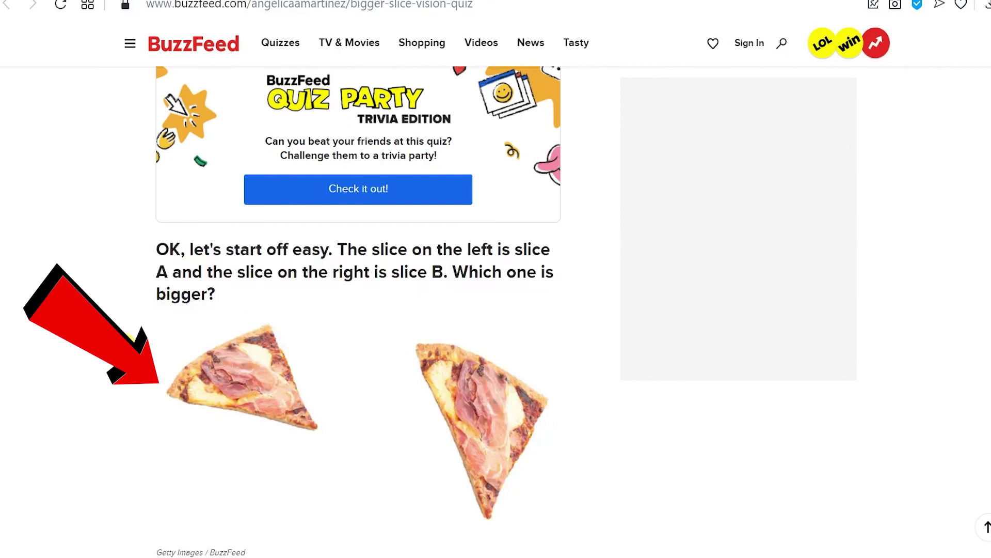
right_click(200, 370)
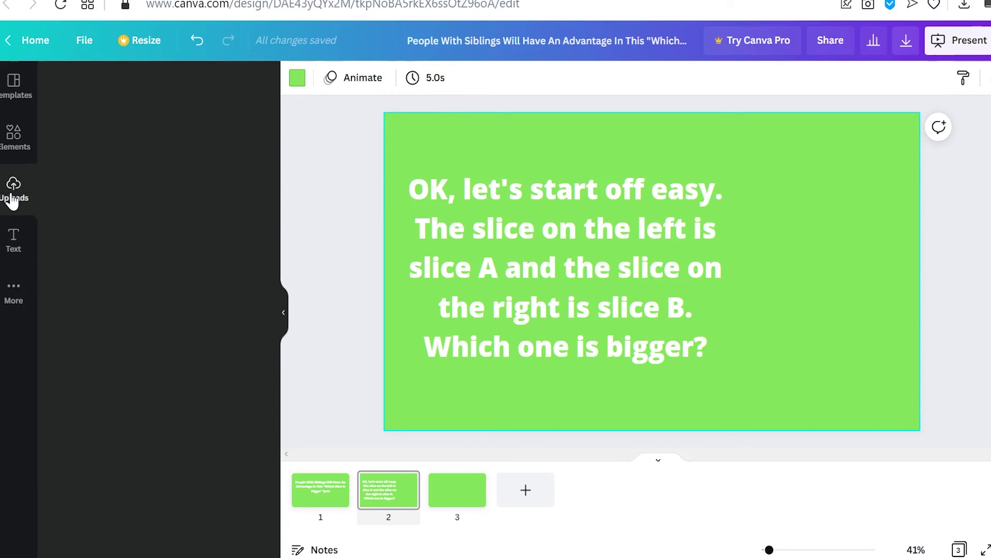
left_click(12, 196)
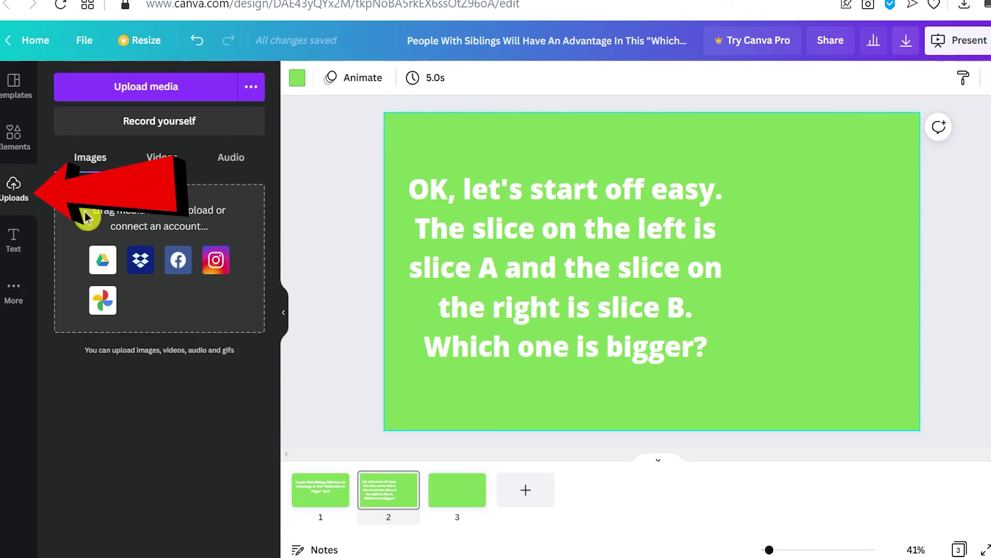
Upload bga7UWWto.webp and place the pizza image at the upper right beside the question.
left_click(173, 86)
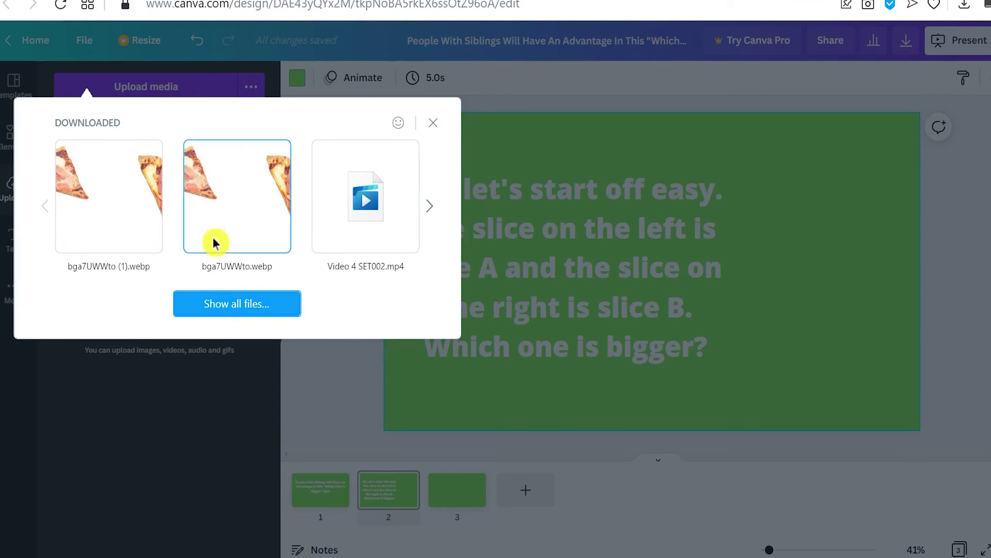
left_click(219, 213)
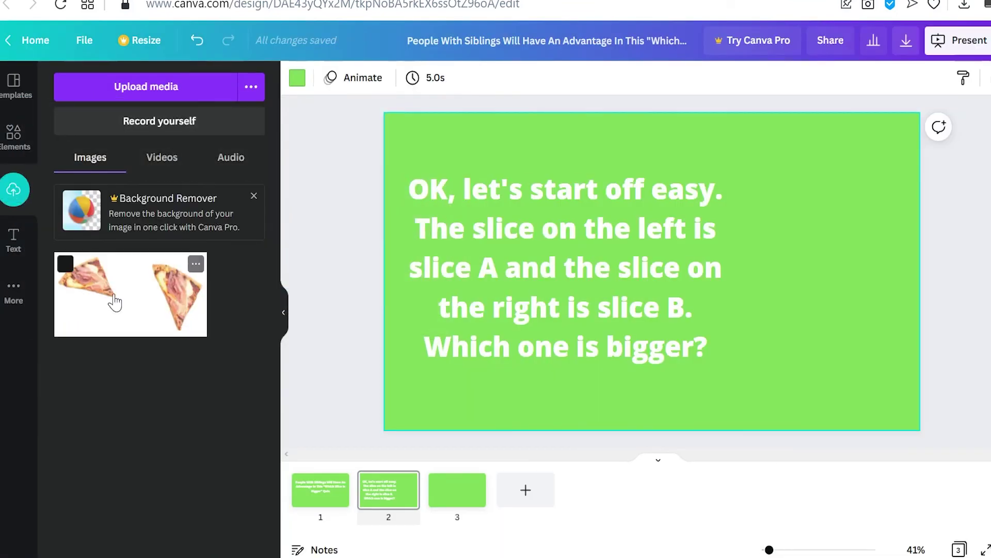
left_click(111, 303)
left_click_drag(750, 249, 868, 197)
left_click_drag(622, 296, 833, 293)
left_click_drag(734, 196, 723, 194)
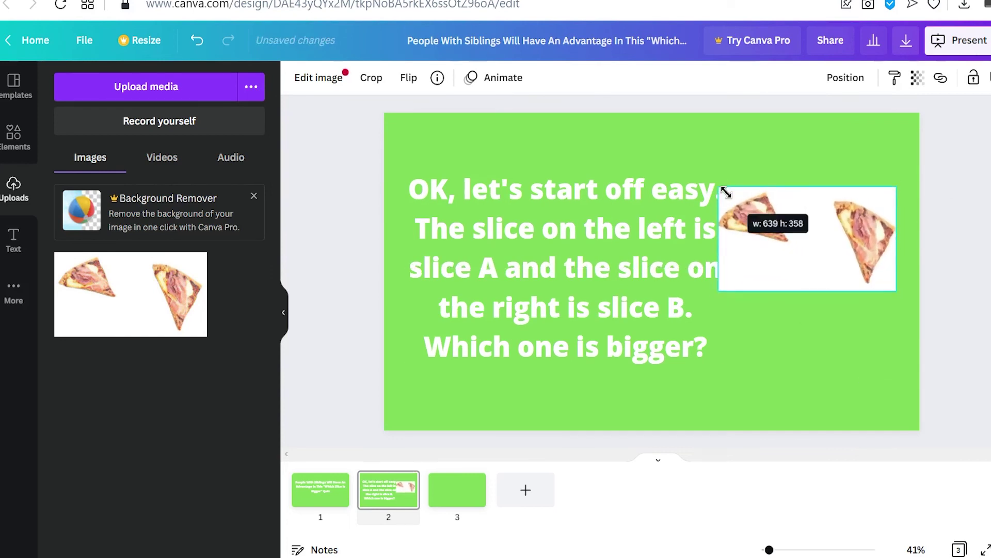
left_click_drag(808, 223, 842, 229)
left_click(861, 224)
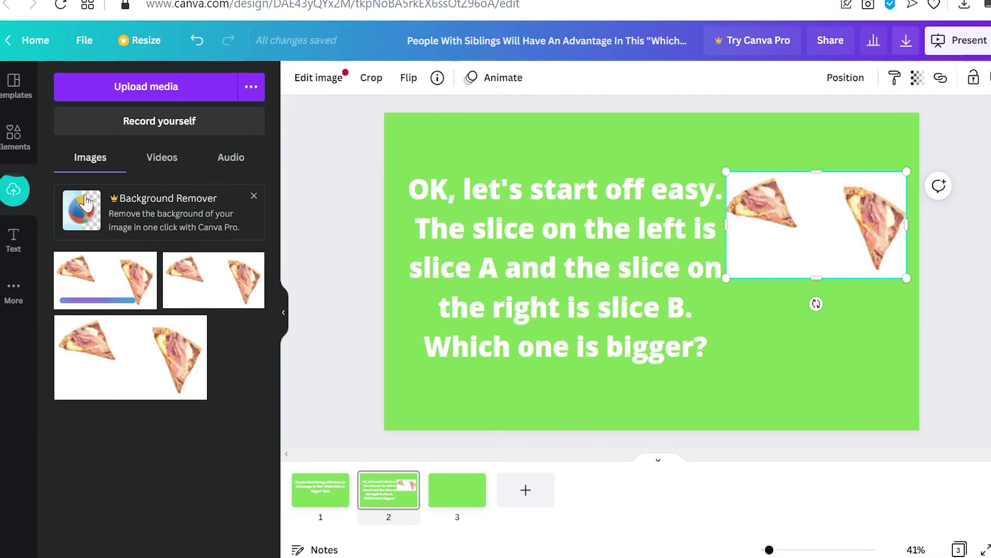
Add a heading reading 'A' and place it under the left pizza slice.
left_click(823, 380)
left_click(16, 239)
left_click(122, 166)
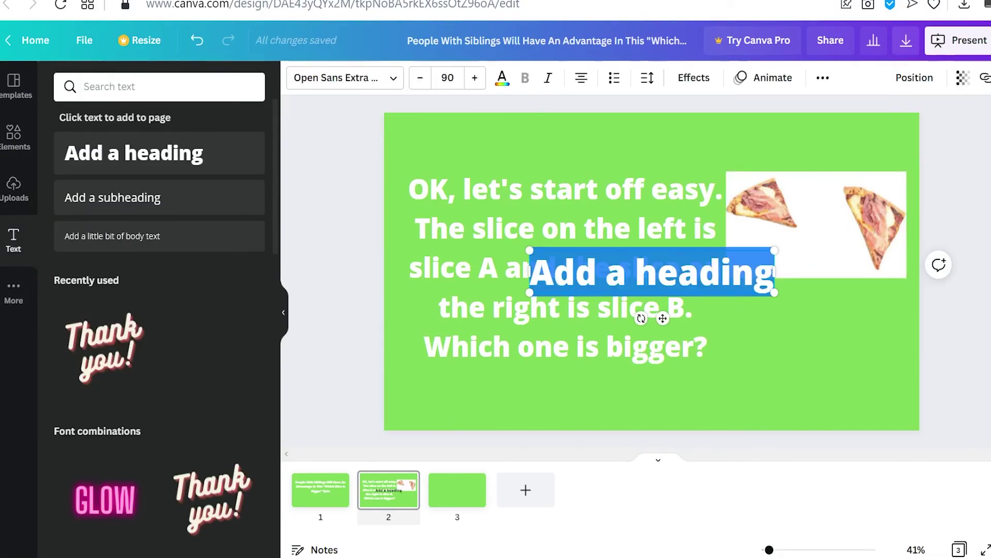
type("A")
left_click_drag(652, 270, 752, 262)
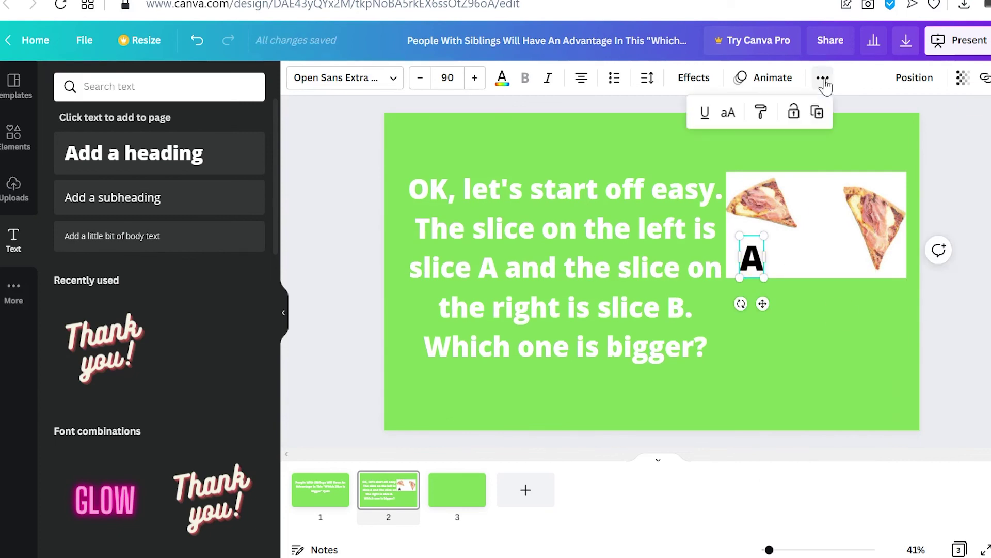
Duplicate the A label, move the copy under the right slice and change it to 'B'.
left_click(816, 112)
left_click_drag(754, 261, 845, 259)
double_click(846, 258)
type("B")
left_click(877, 353)
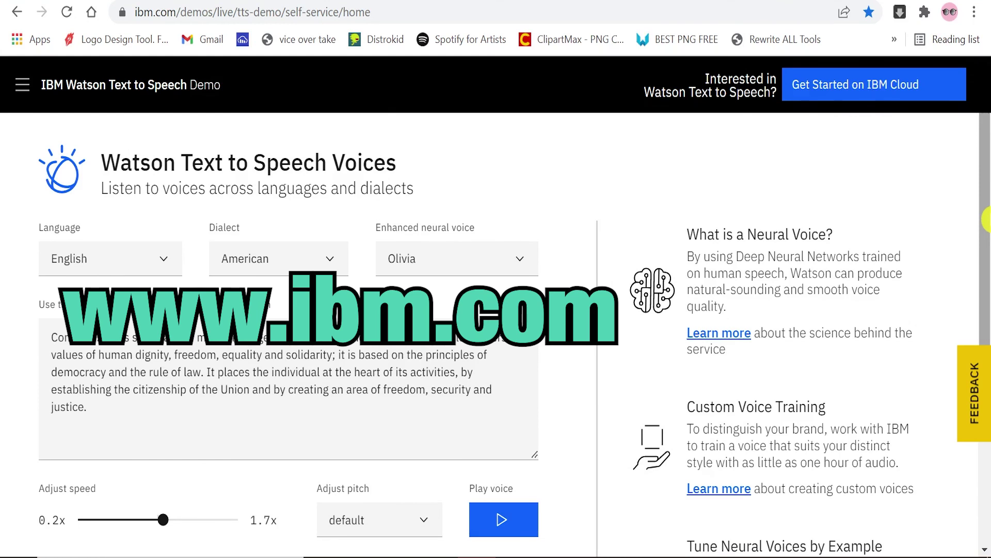
Select the entire sample passage in the IBM Watson Text to Speech demo's text area.
left_click(92, 406)
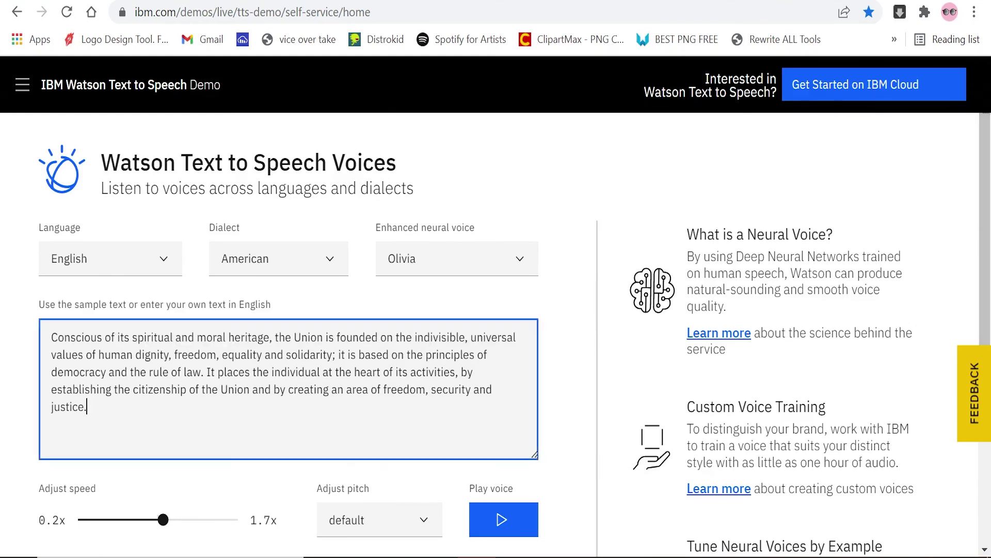
key("ctrl+a")
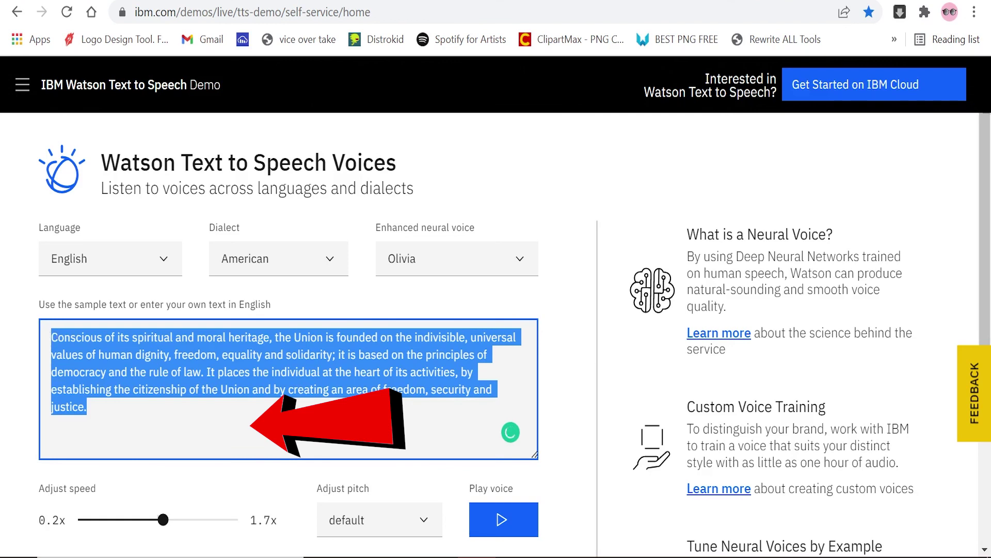